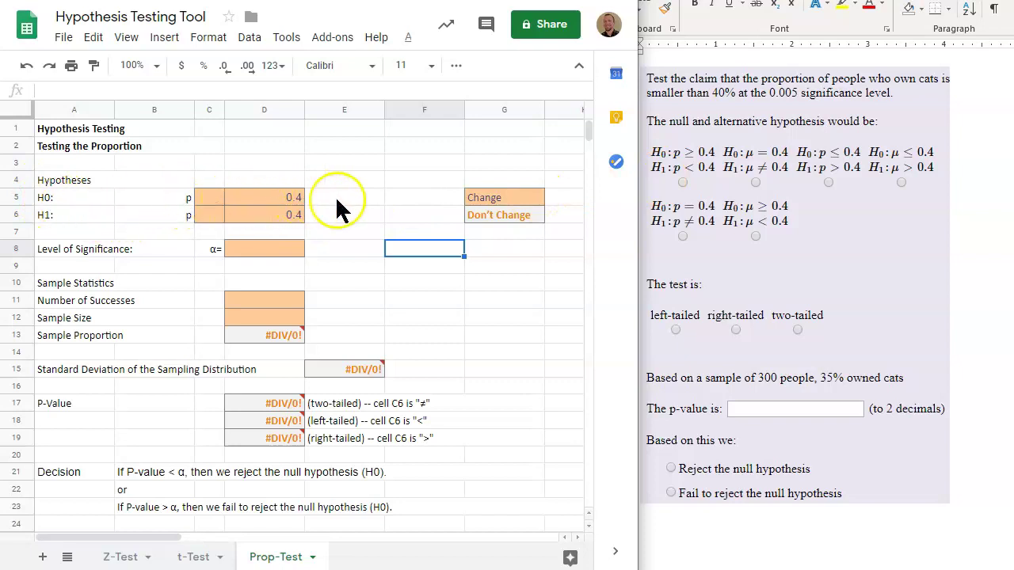
pyautogui.click(296, 203)
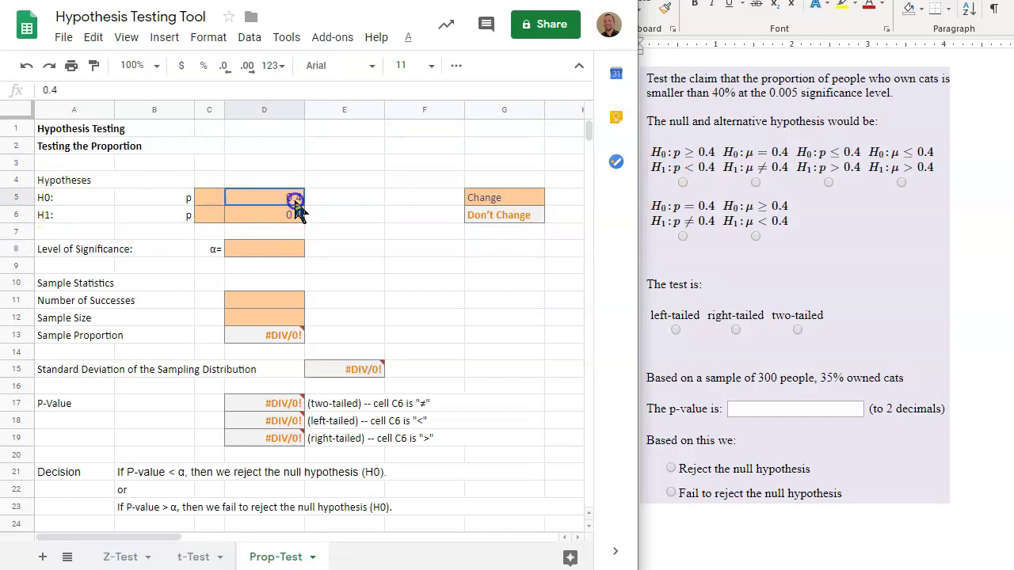
pyautogui.click(349, 202)
pyautogui.click(292, 198)
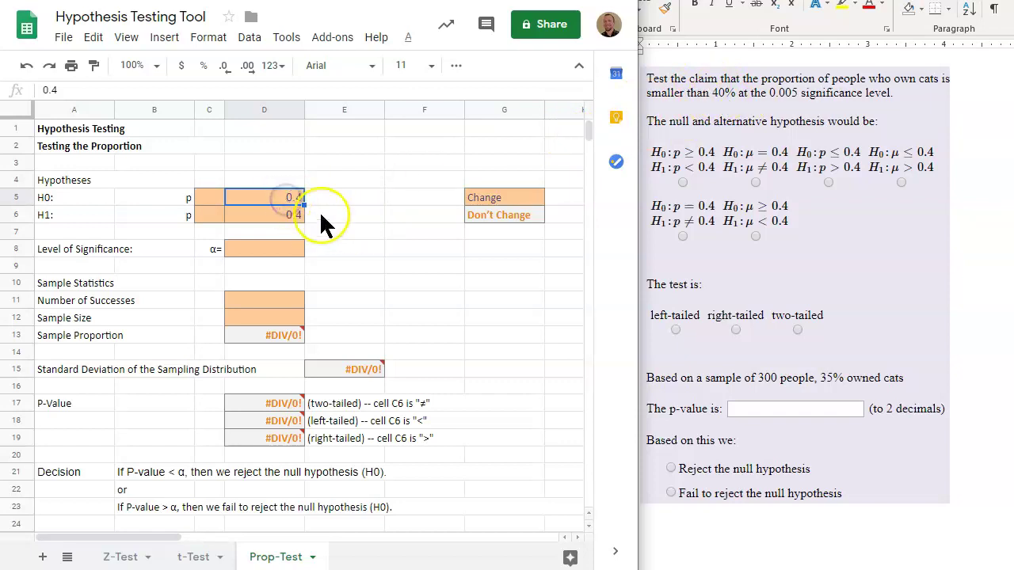
pyautogui.click(352, 214)
pyautogui.click(295, 198)
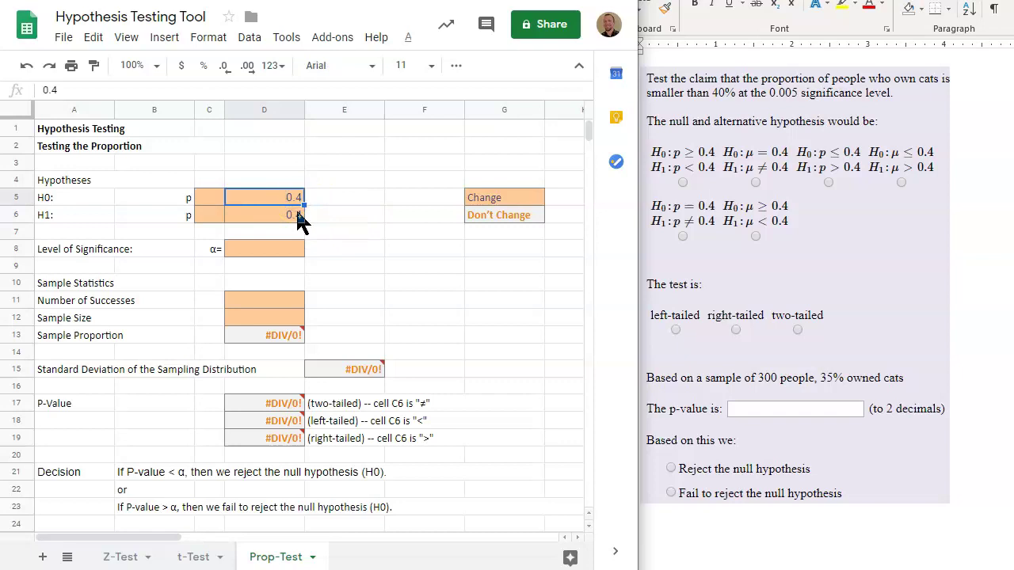
pyautogui.click(297, 214)
pyautogui.click(297, 199)
pyautogui.click(295, 198)
pyautogui.click(295, 216)
pyautogui.click(294, 198)
pyautogui.click(295, 215)
pyautogui.click(295, 198)
pyautogui.click(295, 216)
pyautogui.click(366, 236)
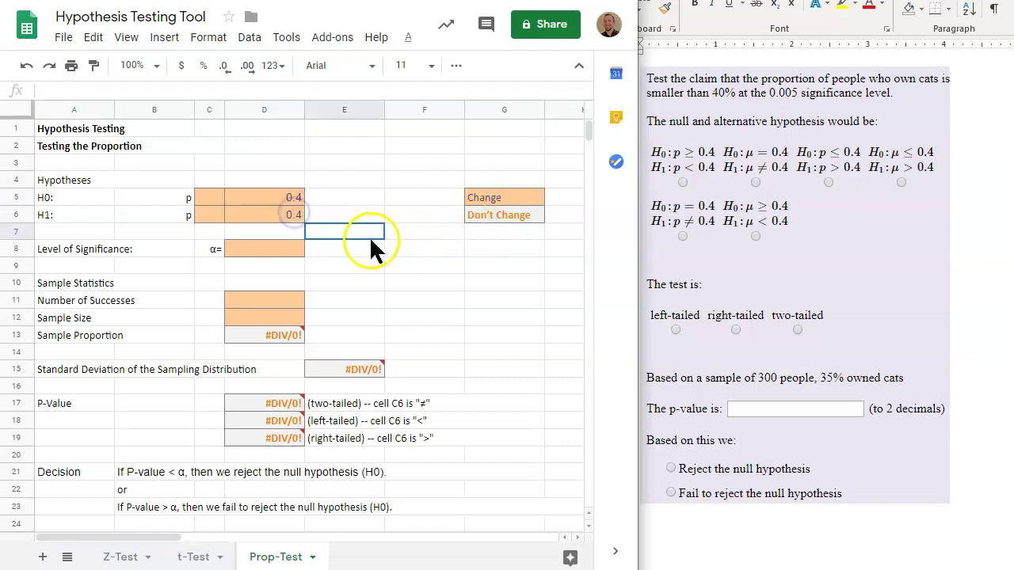
# Enter < as the H1 sign in cell C6, so H1 reads p < 0.4.
pyautogui.click(215, 215)
pyautogui.click(214, 198)
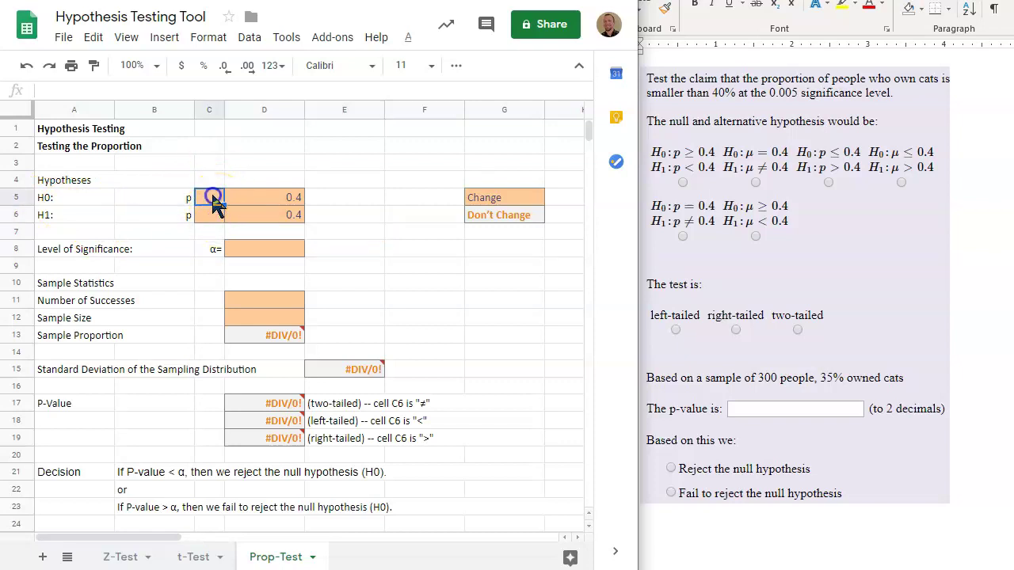
pyautogui.click(214, 214)
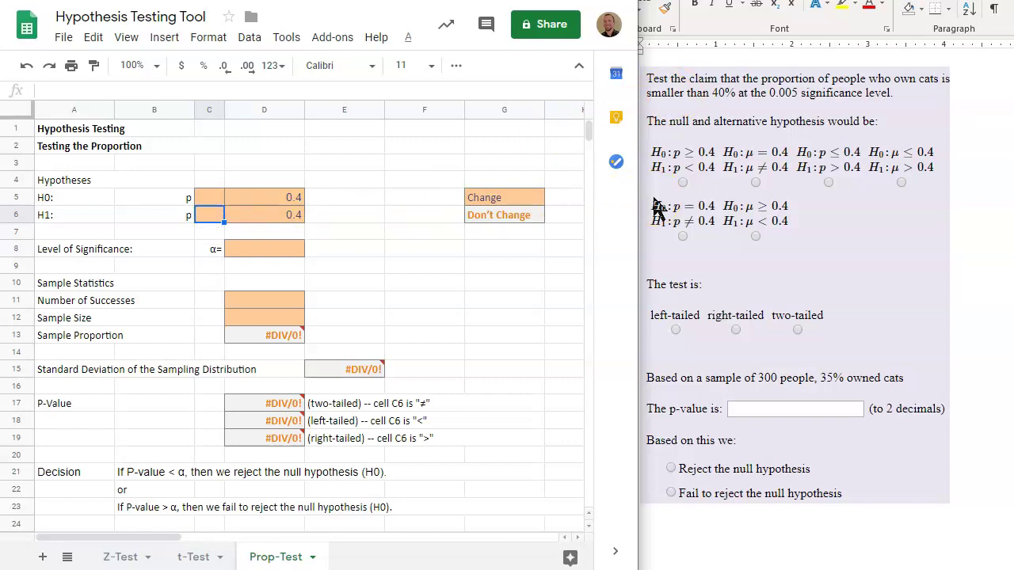
pyautogui.write('<')
pyautogui.click(608, 164)
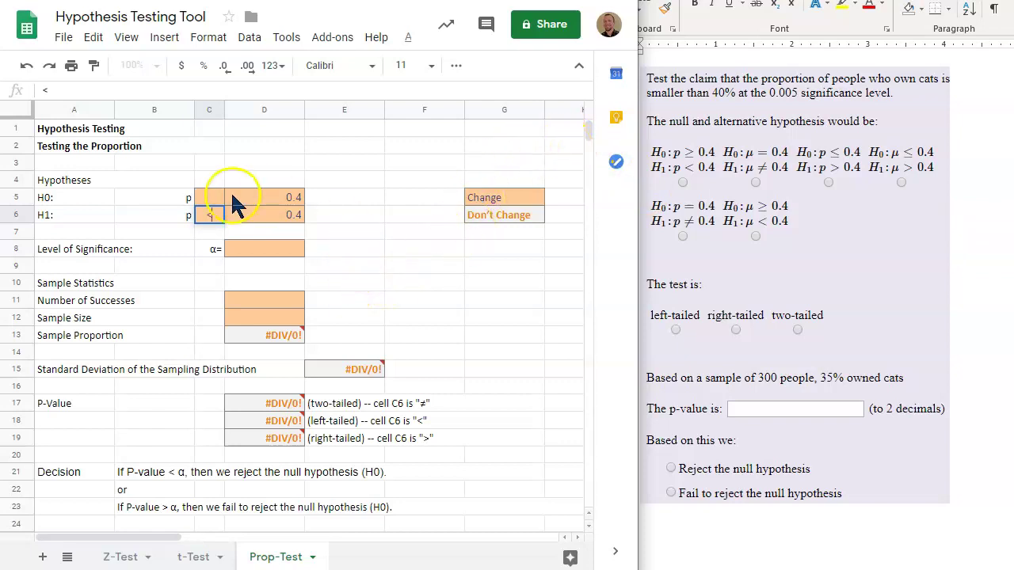
pyautogui.click(209, 198)
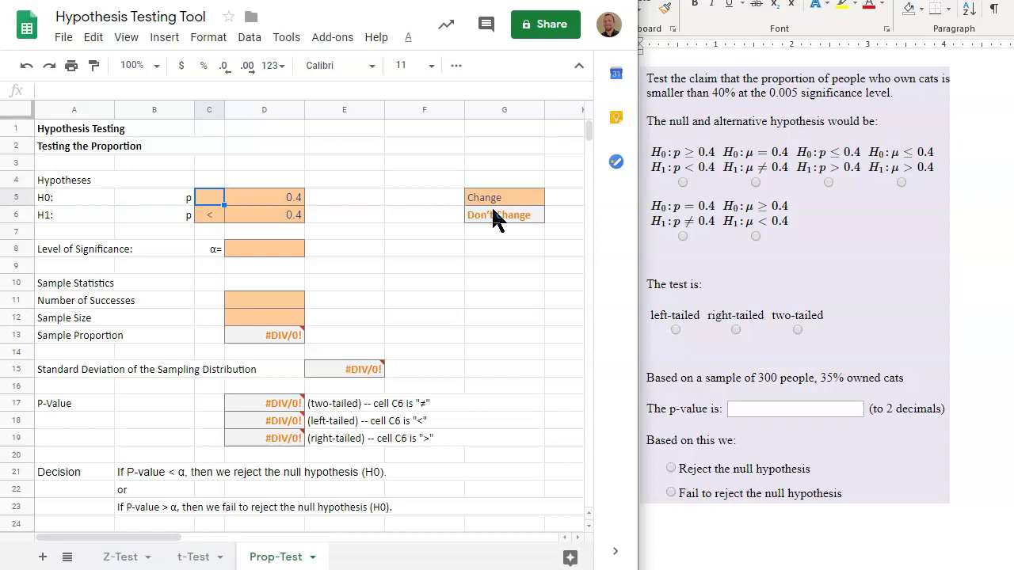
# Change the H0 sign in cell C5 to >/=, so H0 reads p ≥ 0.4.
pyautogui.write('>=')
pyautogui.click(209, 197)
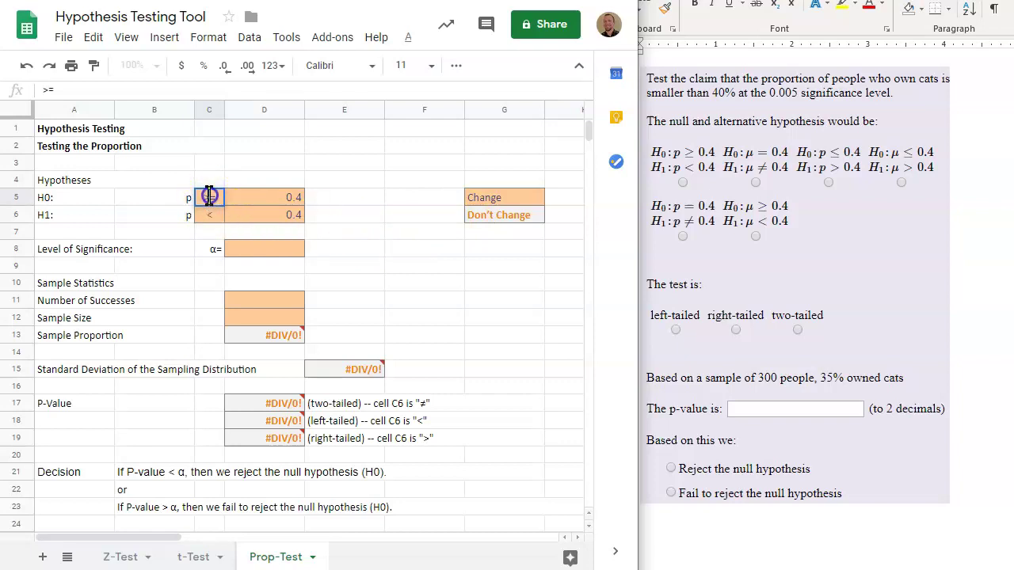
pyautogui.doubleClick(209, 198)
pyautogui.write('/')
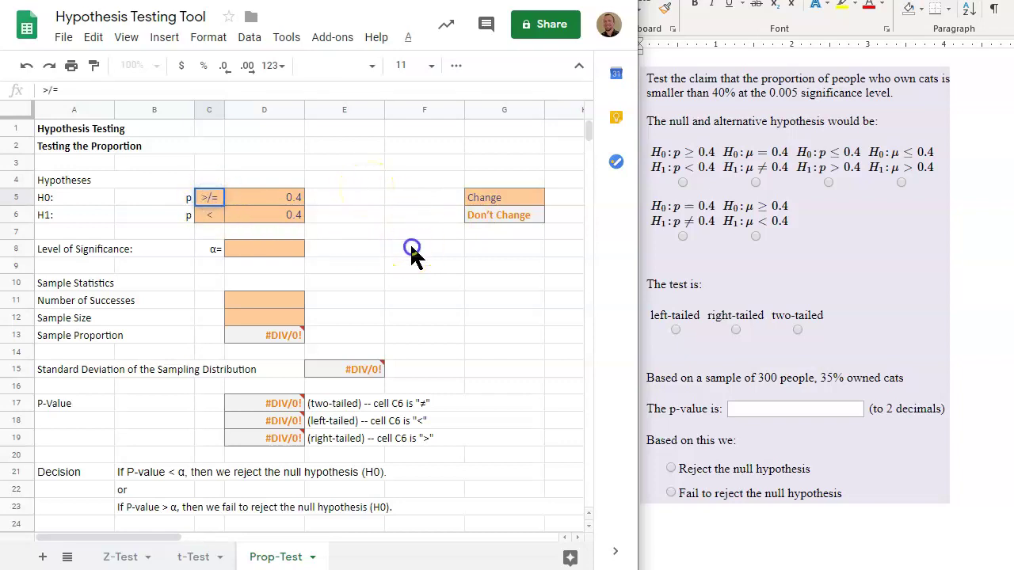
pyautogui.click(410, 244)
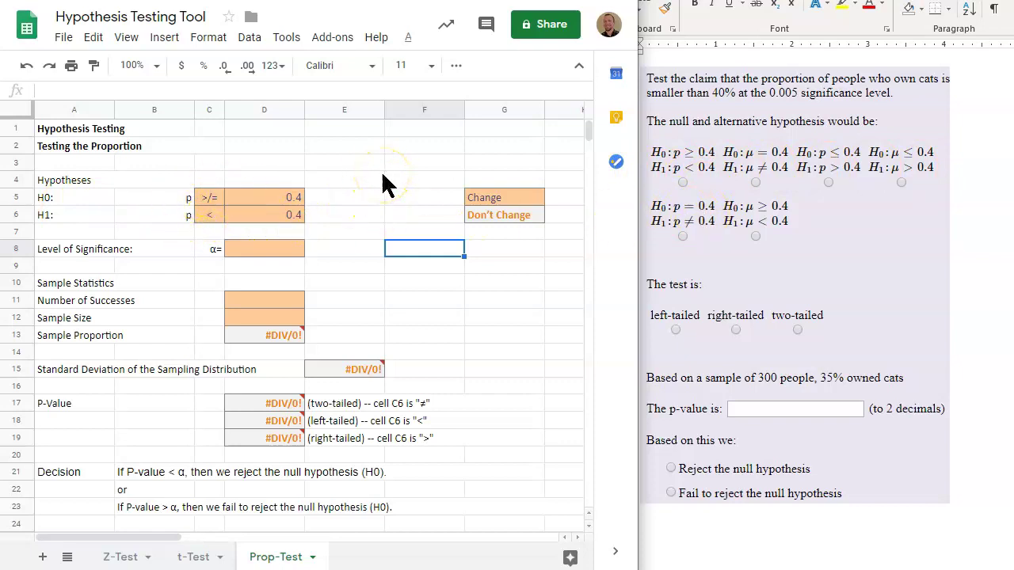
pyautogui.click(174, 198)
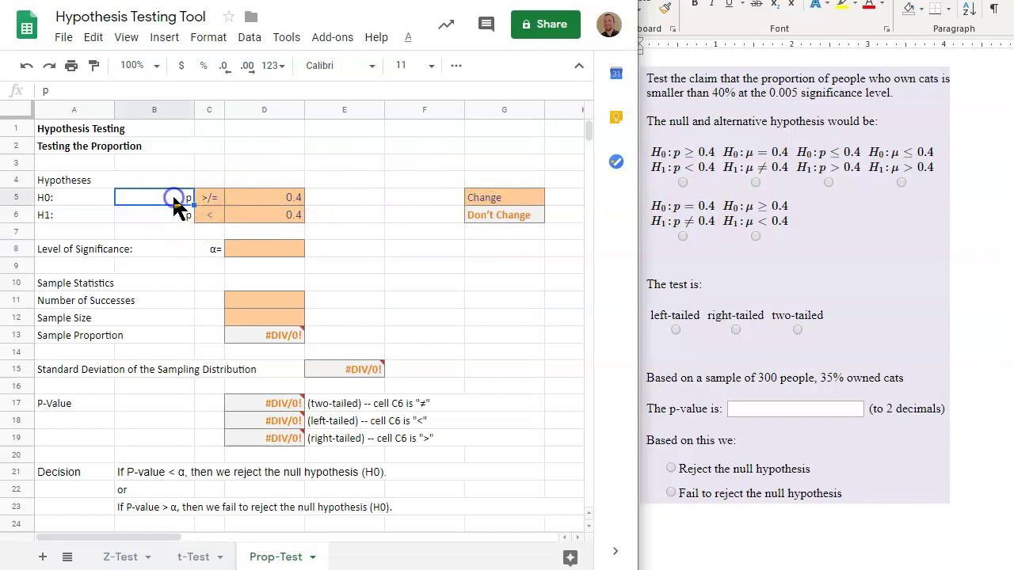
pyautogui.moveTo(174, 198); pyautogui.dragTo(180, 214)
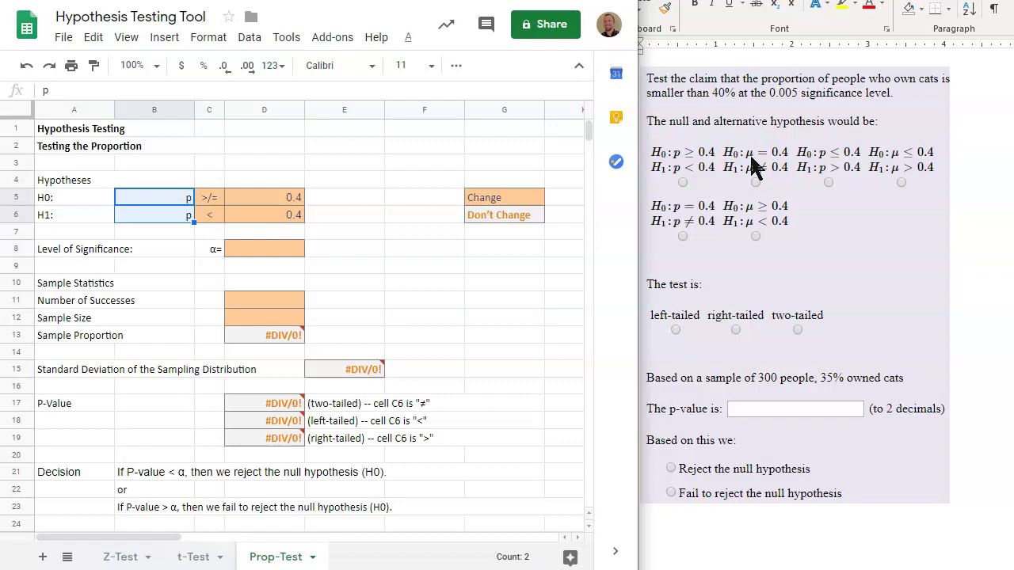
pyautogui.click(120, 559)
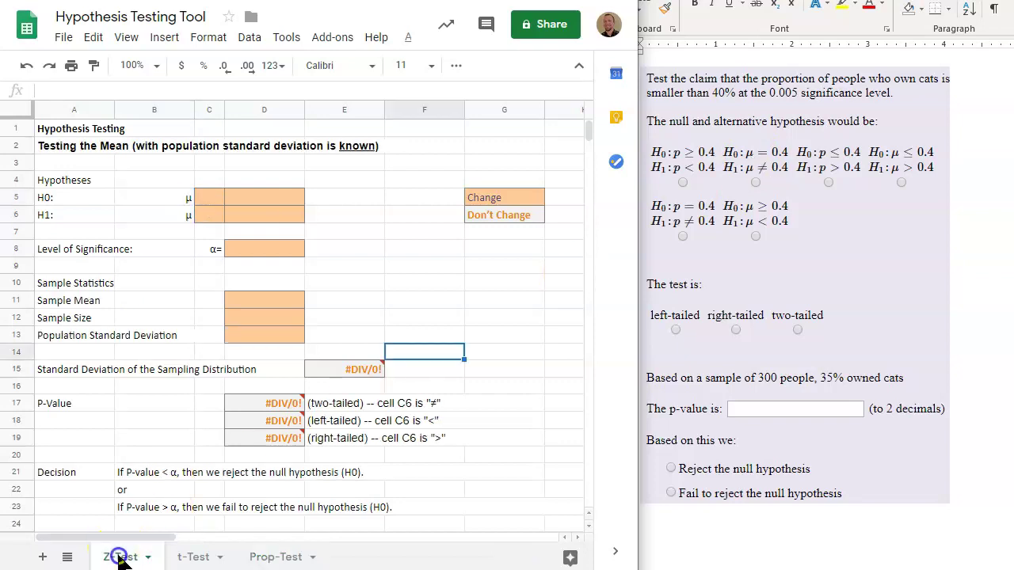
pyautogui.click(193, 557)
pyautogui.click(252, 555)
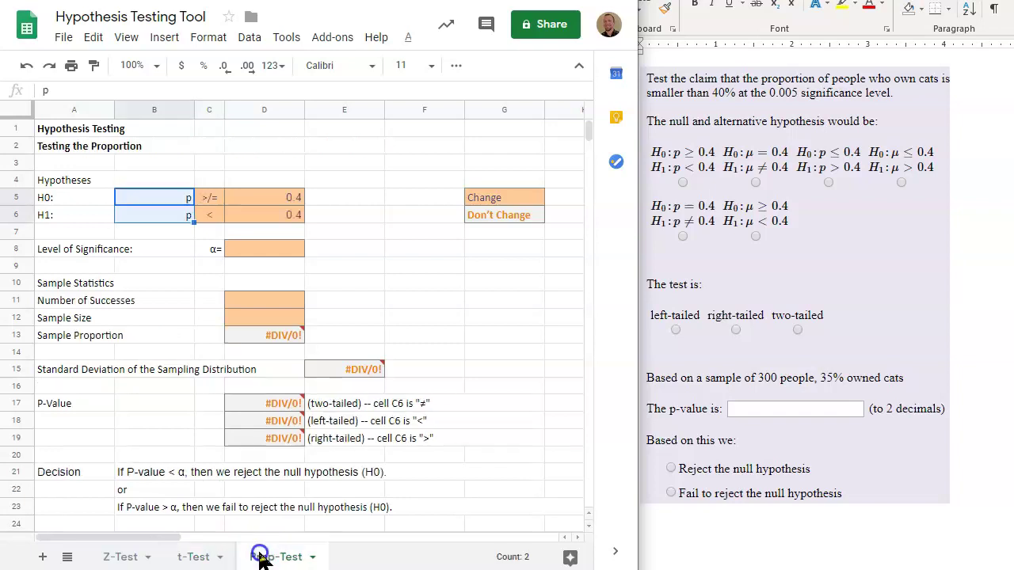
pyautogui.click(415, 269)
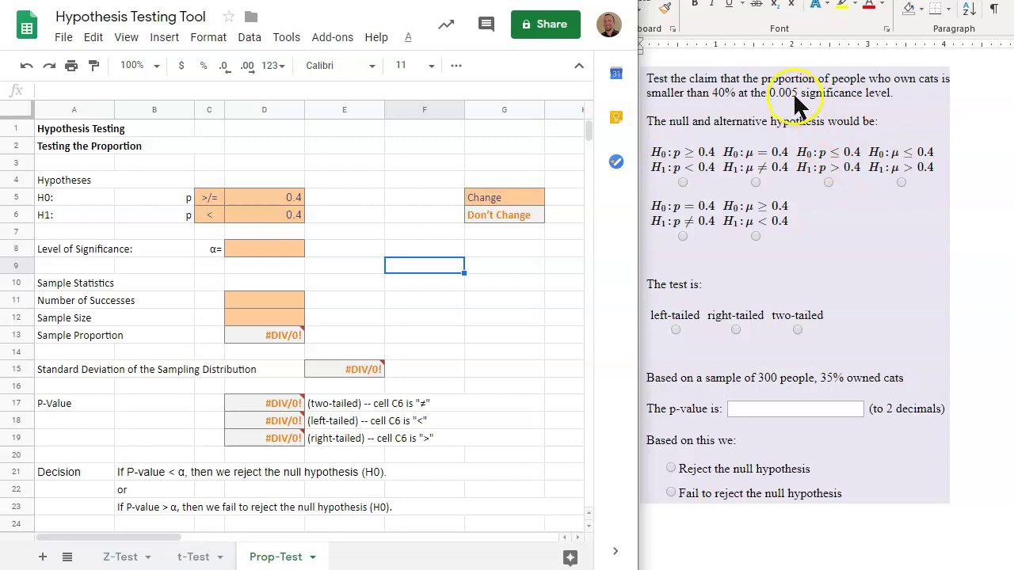
# Complete the significance level in cell D8 as 0.005.
pyautogui.click(276, 248)
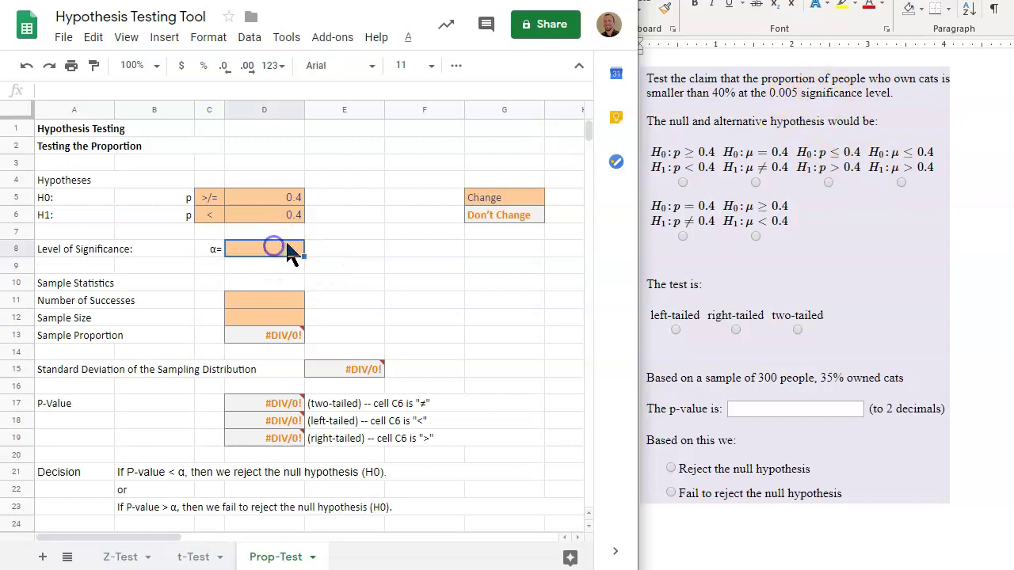
pyautogui.doubleClick(286, 251)
pyautogui.write('.')
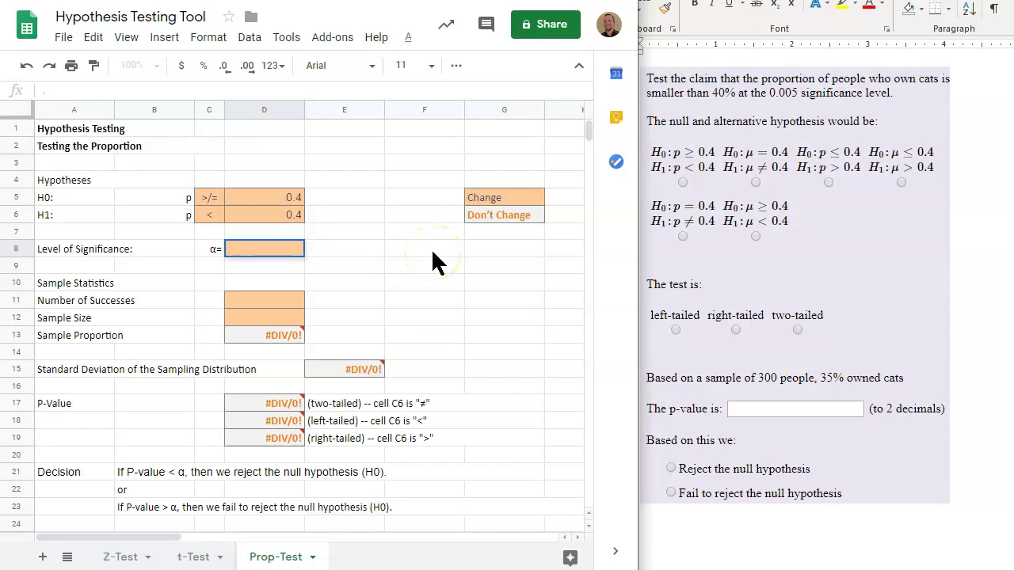
pyautogui.write('005')
pyautogui.click(431, 261)
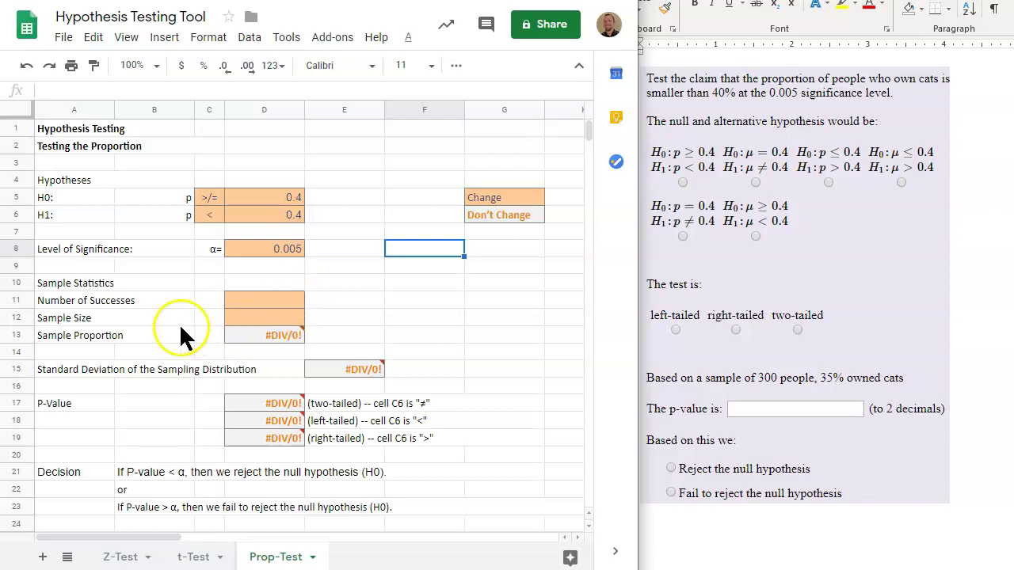
# Enter a sample size of 300 in cell D12.
pyautogui.moveTo(250, 307); pyautogui.dragTo(285, 319)
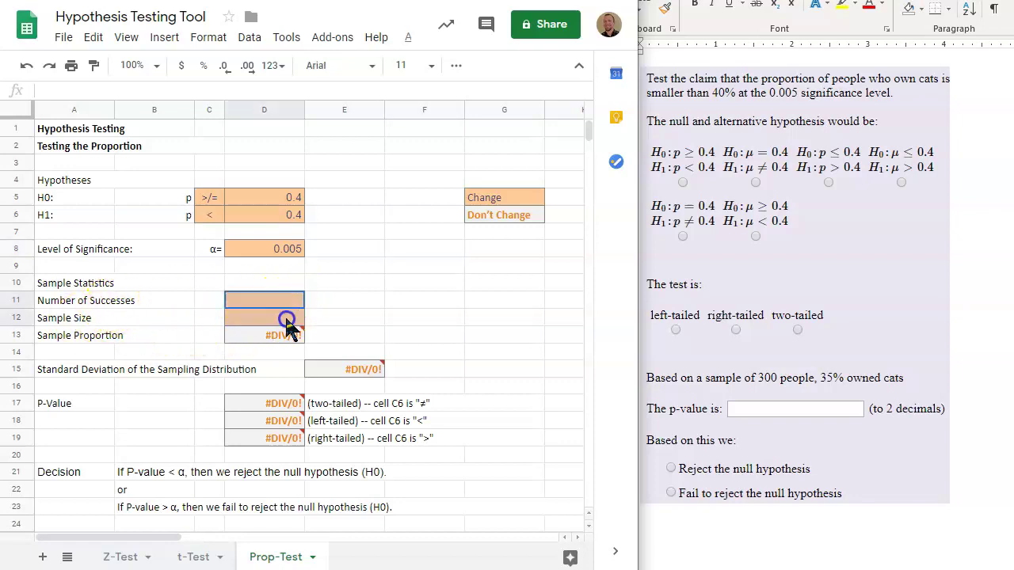
pyautogui.click(438, 317)
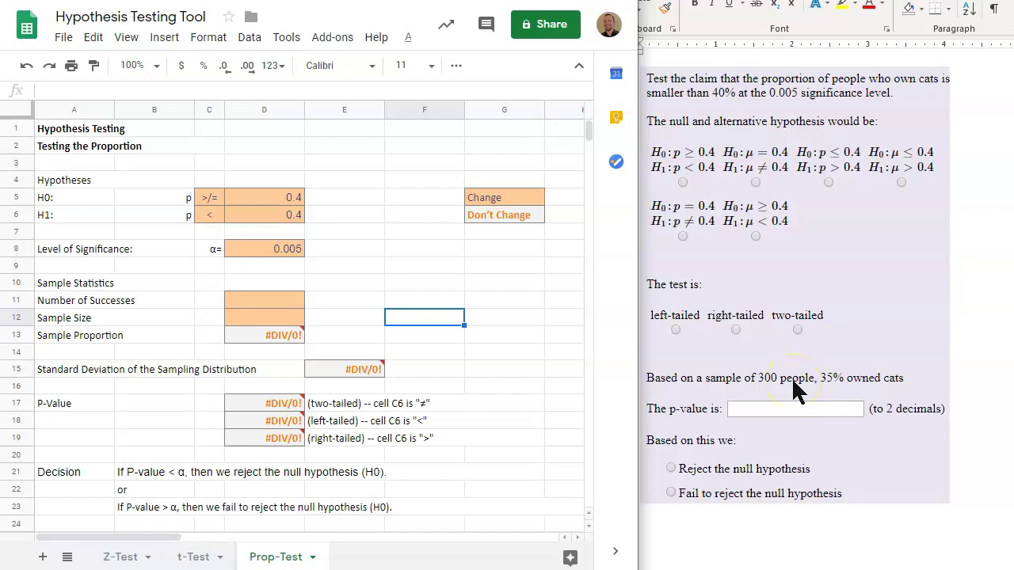
pyautogui.moveTo(284, 336)
pyautogui.click(256, 318)
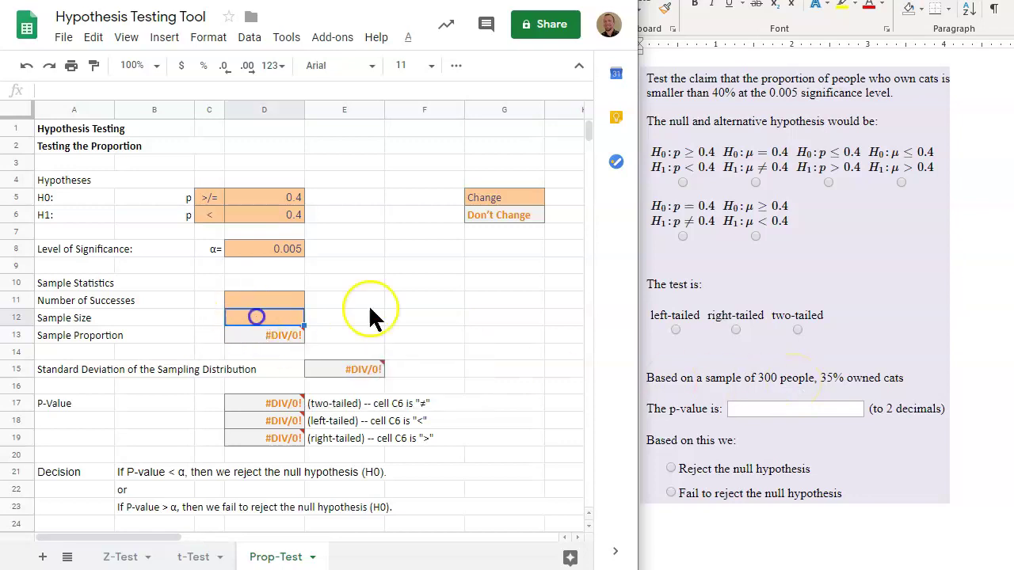
pyautogui.write('300')
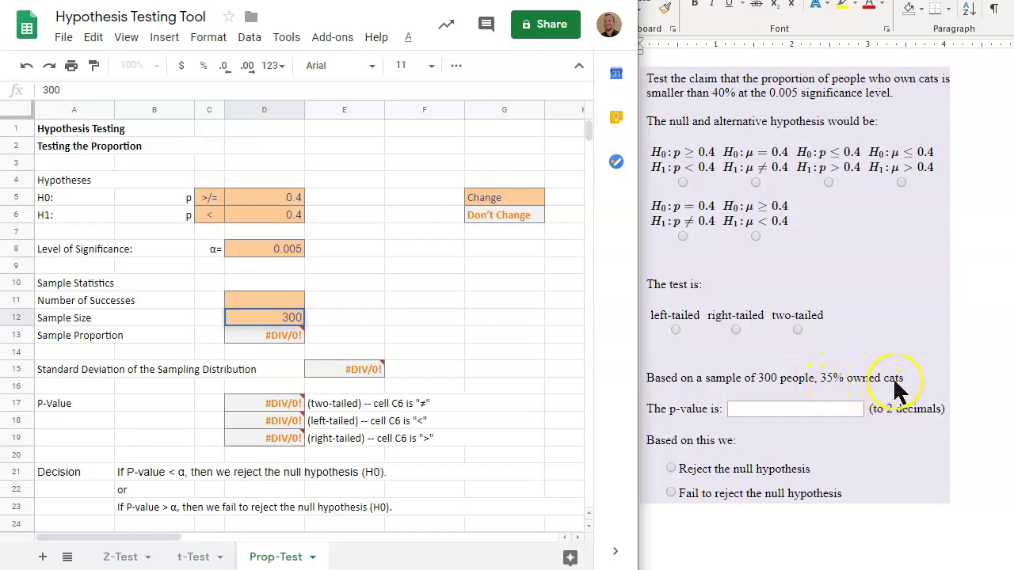
pyautogui.click(267, 300)
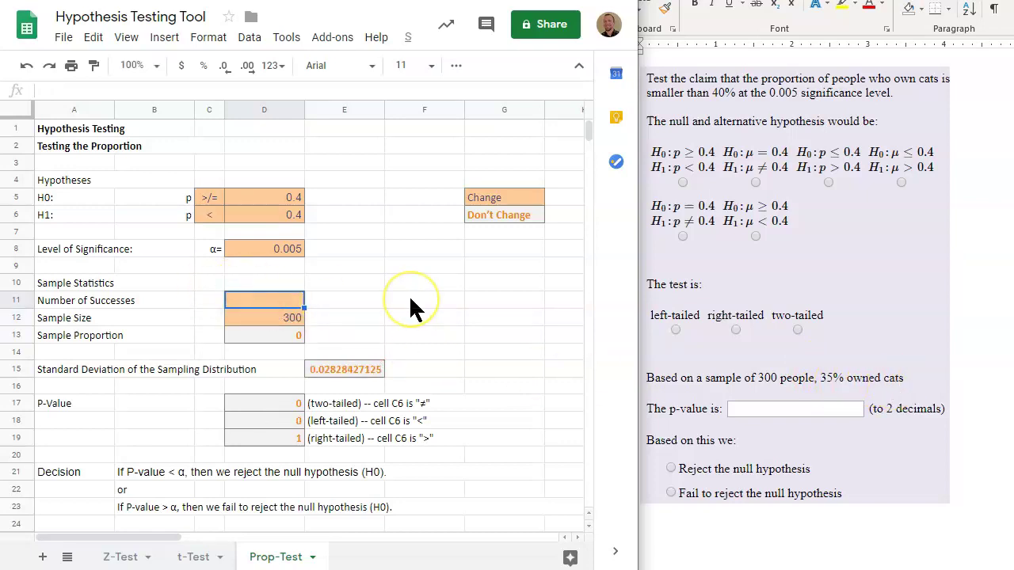
# Set successes in D11 to =.35*D12 (105) and check the D13 proportion formula.
pyautogui.write('=')
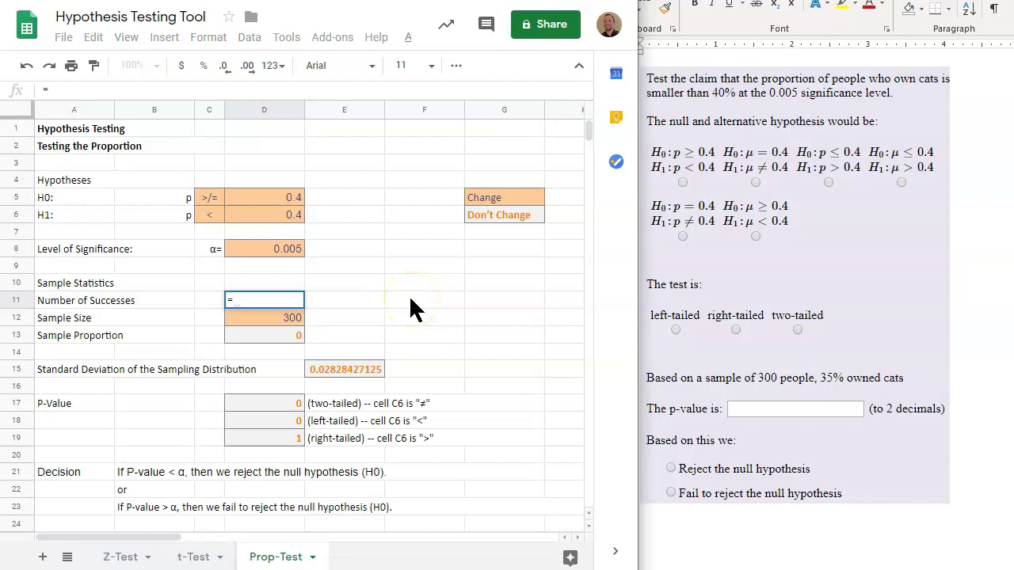
pyautogui.write('.35')
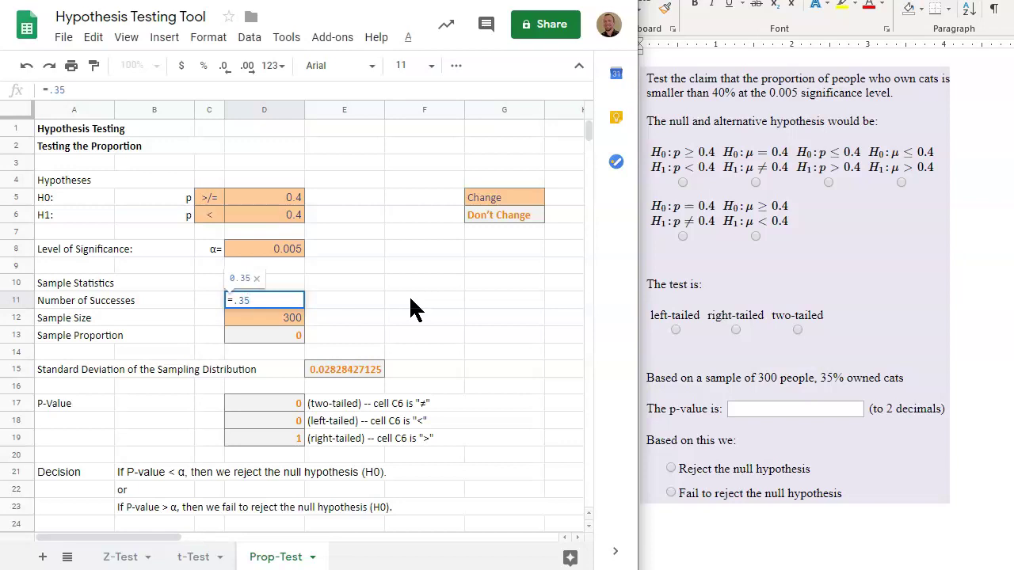
pyautogui.write('*')
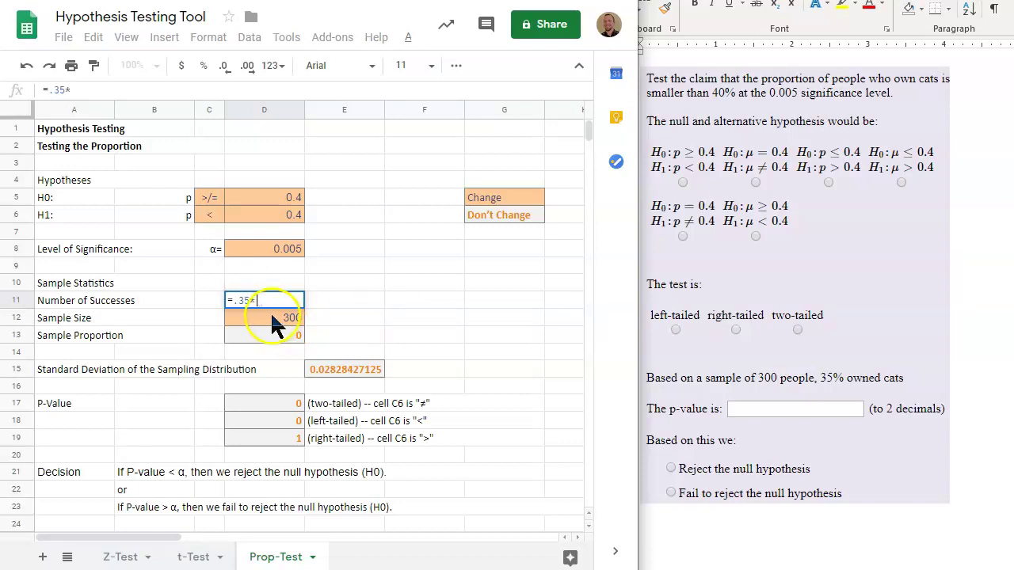
pyautogui.click(271, 317)
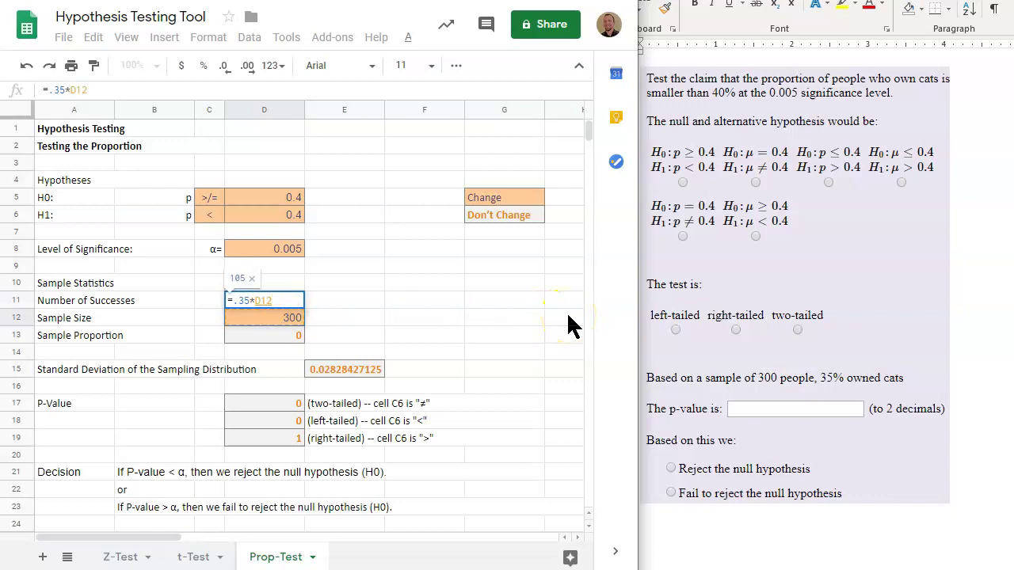
pyautogui.press('Return')
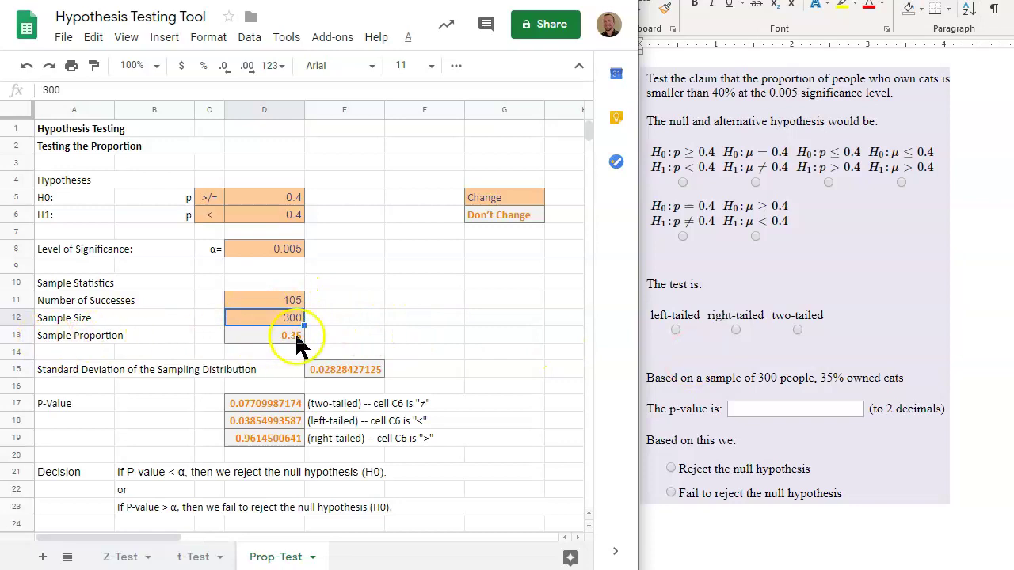
pyautogui.click(295, 333)
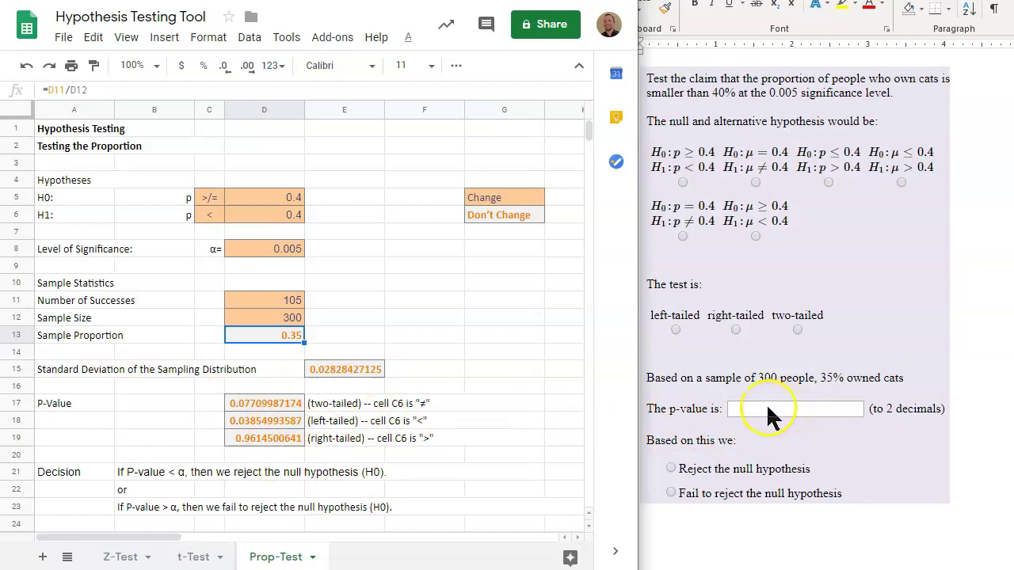
pyautogui.click(709, 420)
pyautogui.click(209, 215)
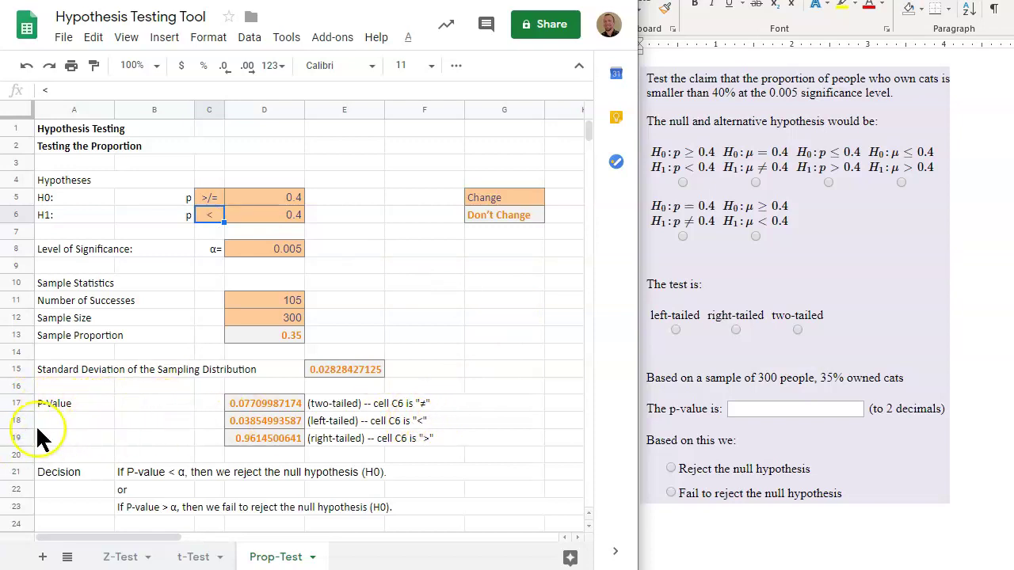
pyautogui.click(423, 426)
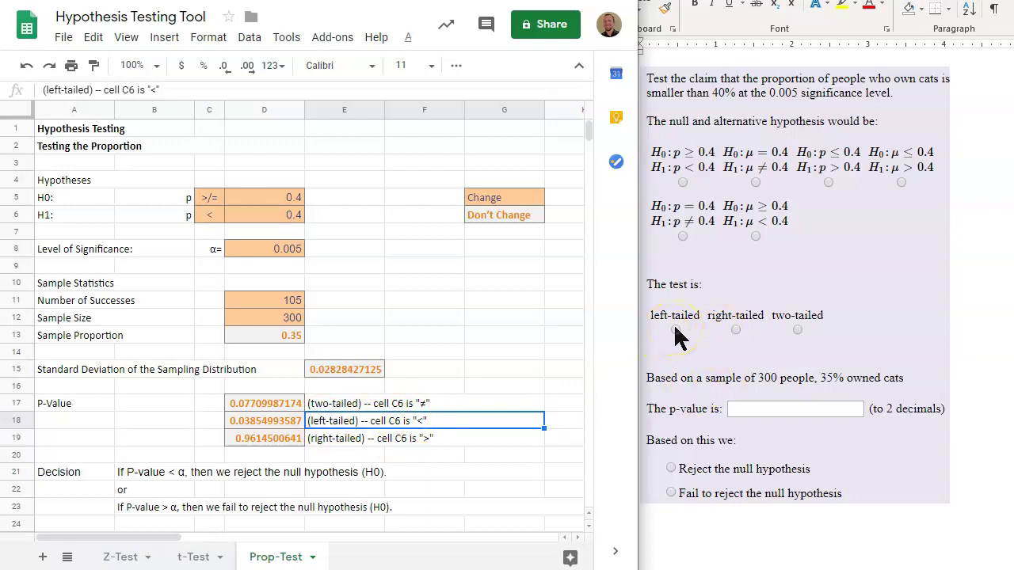
pyautogui.click(246, 424)
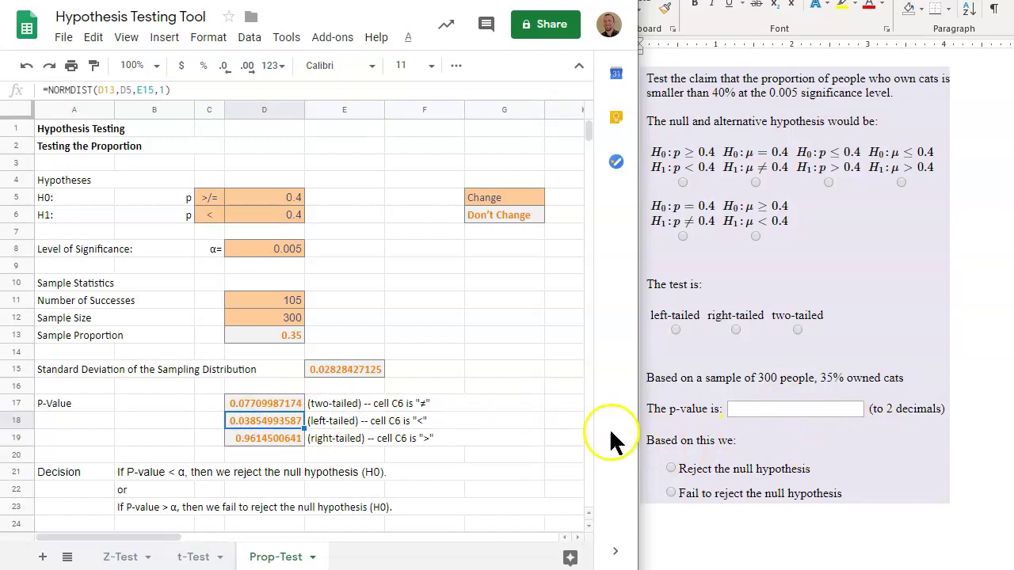
pyautogui.click(236, 428)
pyautogui.click(664, 440)
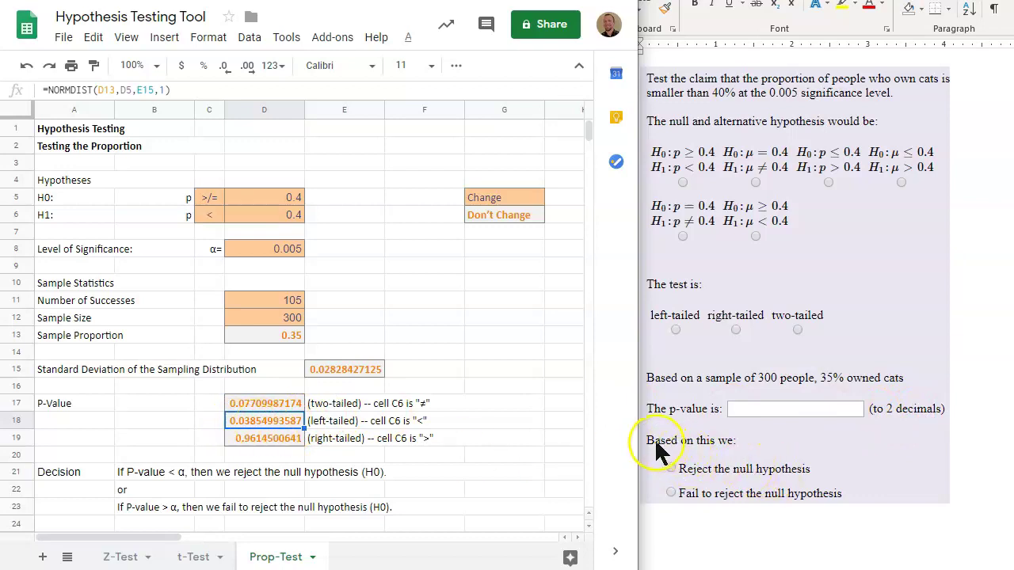